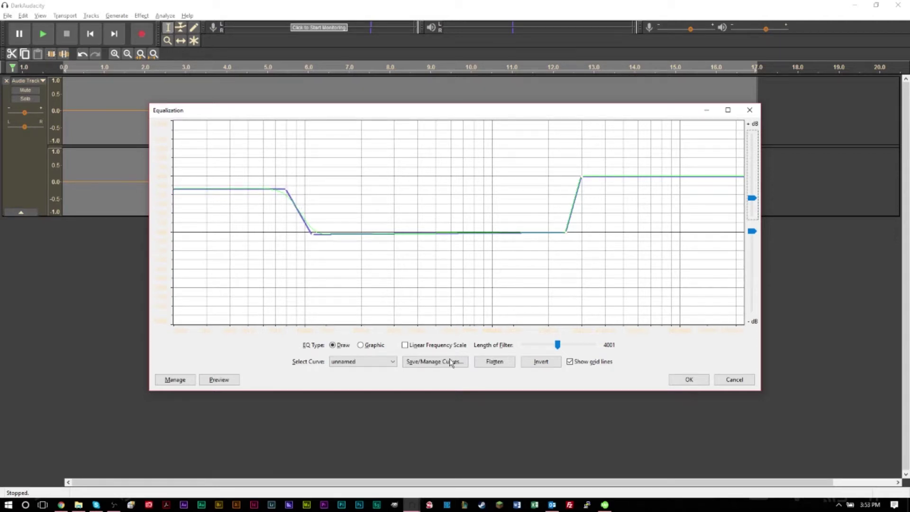
- Subscribe to the channel and turn on all bell notifications, then return to the empty project
{"action": "left_click", "coordinate": [363, 345]}
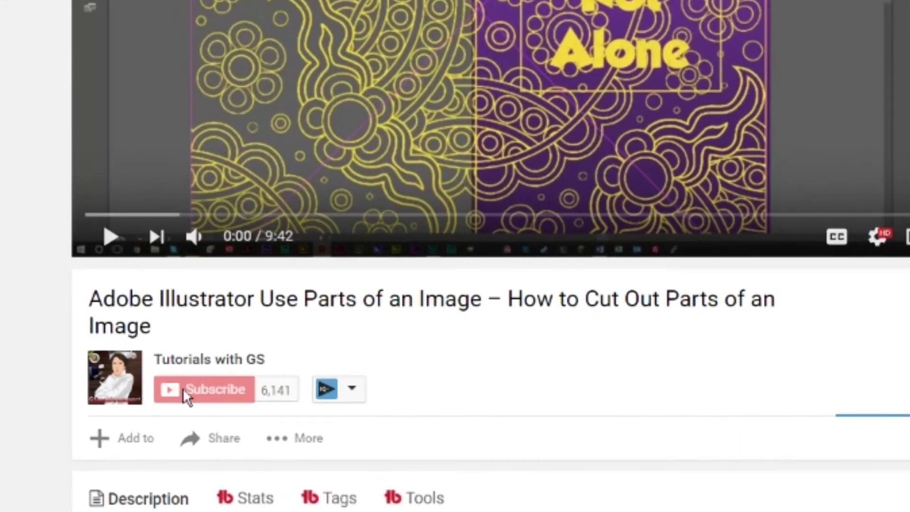
{"action": "left_click", "coordinate": [184, 396]}
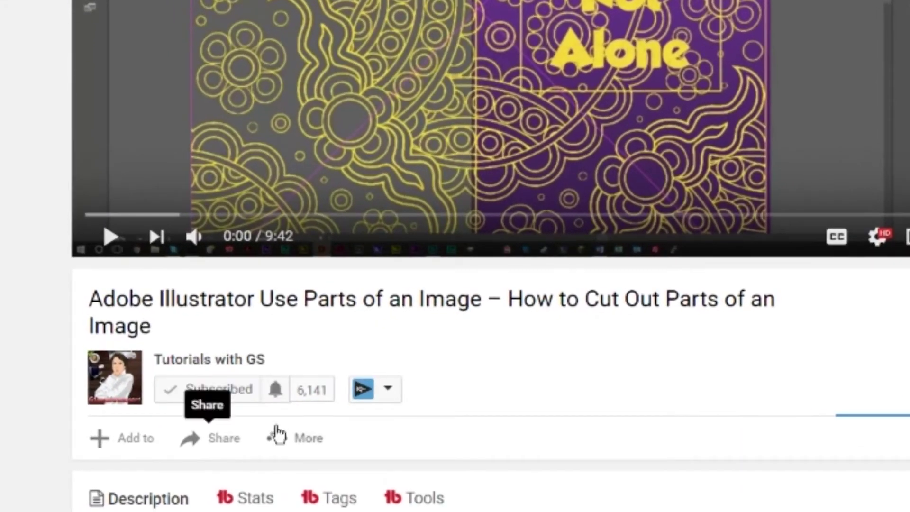
{"action": "left_click", "coordinate": [275, 390]}
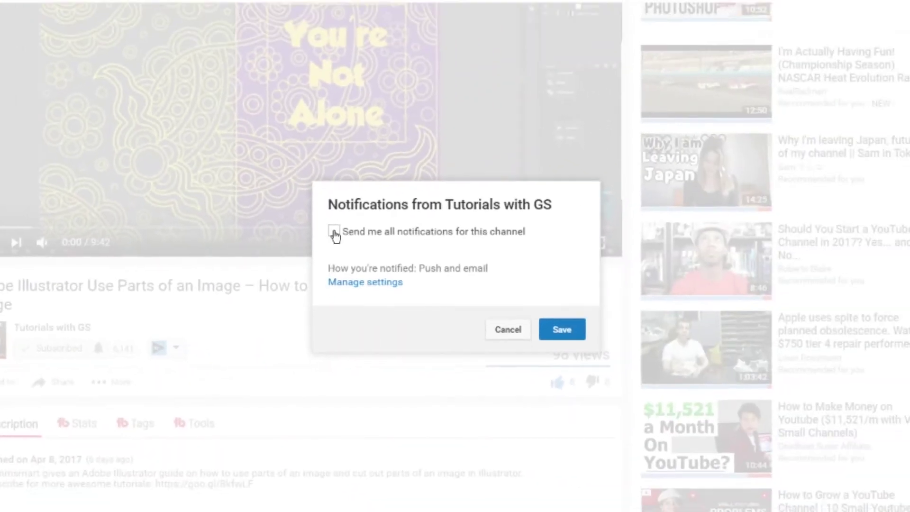
{"action": "left_click", "coordinate": [420, 228]}
{"action": "left_click", "coordinate": [678, 338]}
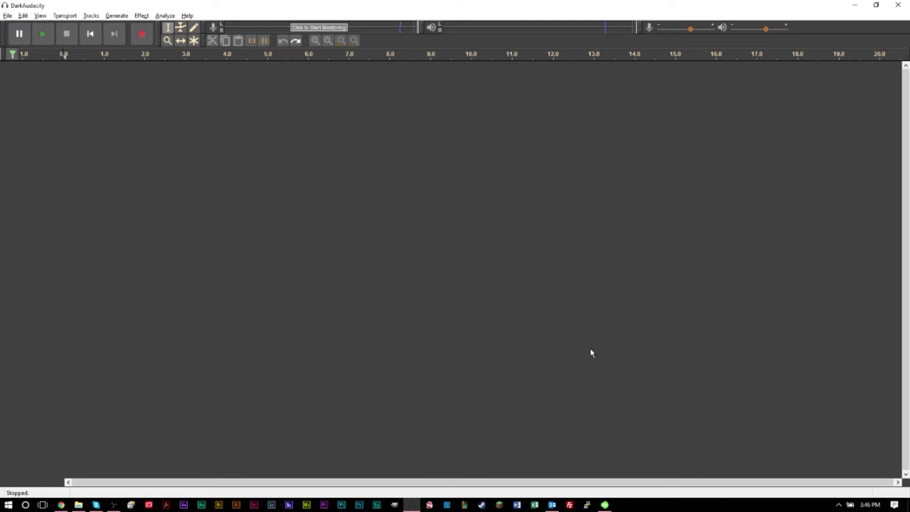
- Record about 17 seconds of audio, with speech from roughly 4 to 11.5 s
{"action": "left_click", "coordinate": [141, 34]}
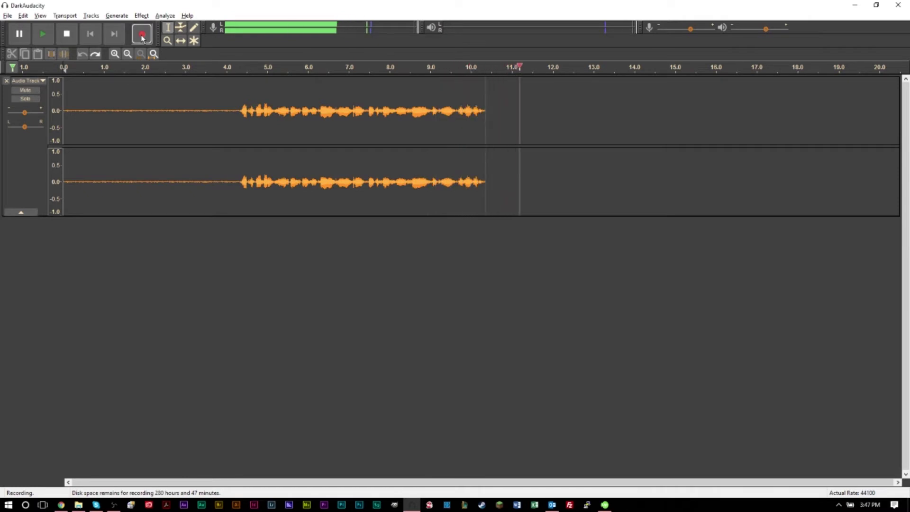
{"action": "left_click", "coordinate": [70, 37]}
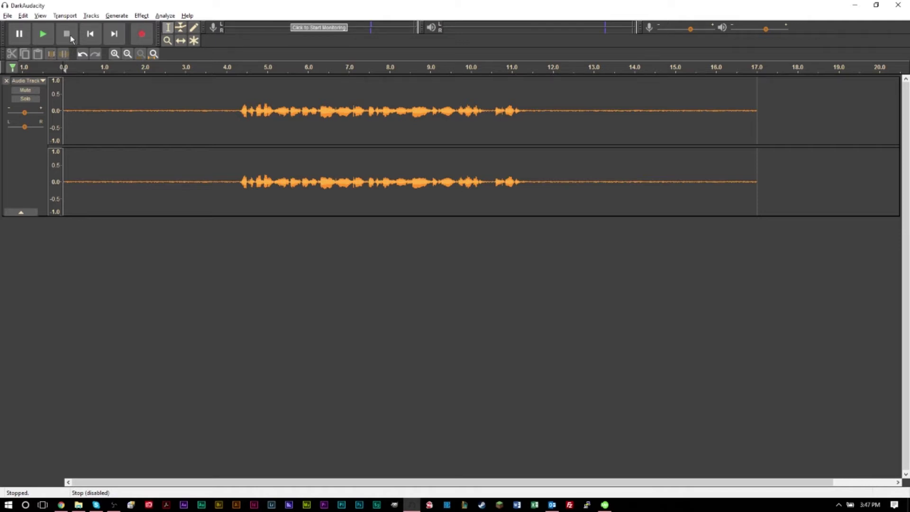
{"action": "left_click", "coordinate": [49, 33]}
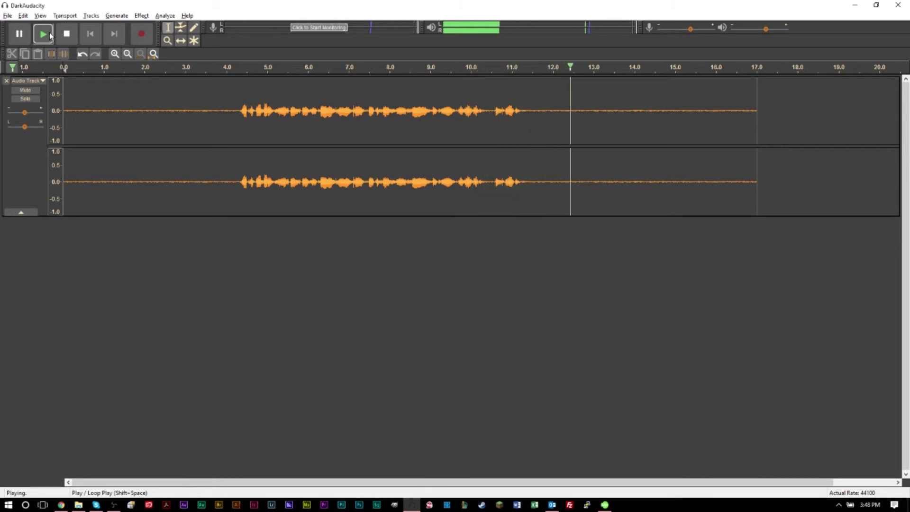
{"action": "left_click", "coordinate": [629, 184]}
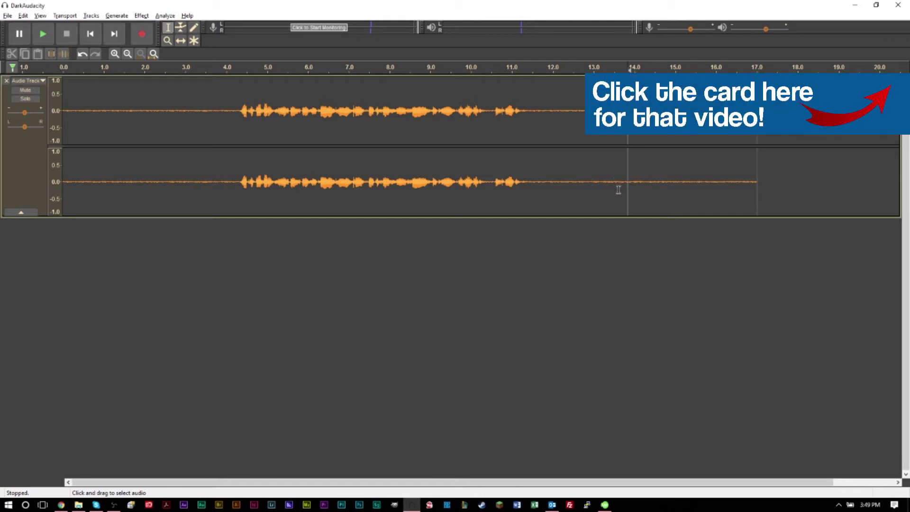
- Capture a Noise Reduction noise profile from the quiet stretch around 14–15 s
{"action": "left_click_drag", "start_coordinate": [624, 189], "coordinate": [674, 195]}
{"action": "left_click", "coordinate": [642, 188]}
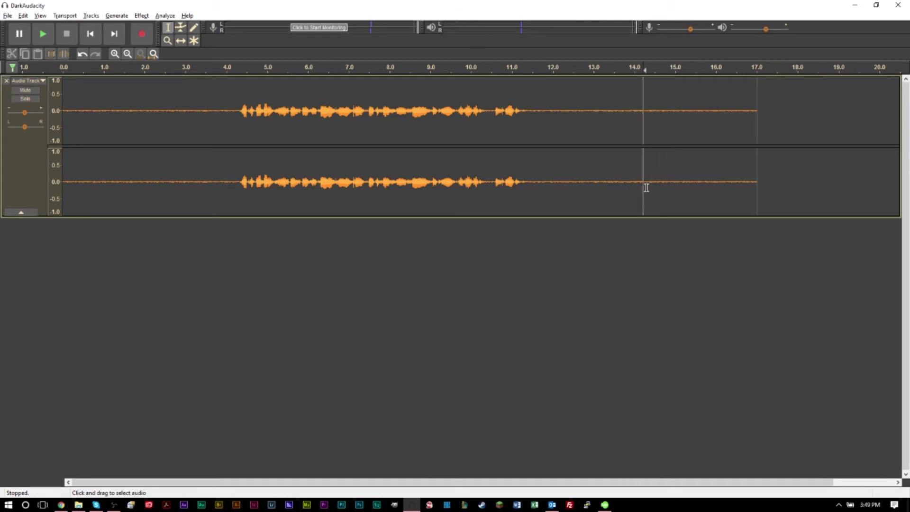
{"action": "left_click", "coordinate": [646, 187]}
{"action": "key", "text": "space"}
{"action": "key", "text": "space"}
{"action": "left_click_drag", "start_coordinate": [630, 187], "coordinate": [686, 190]}
{"action": "key", "text": "space"}
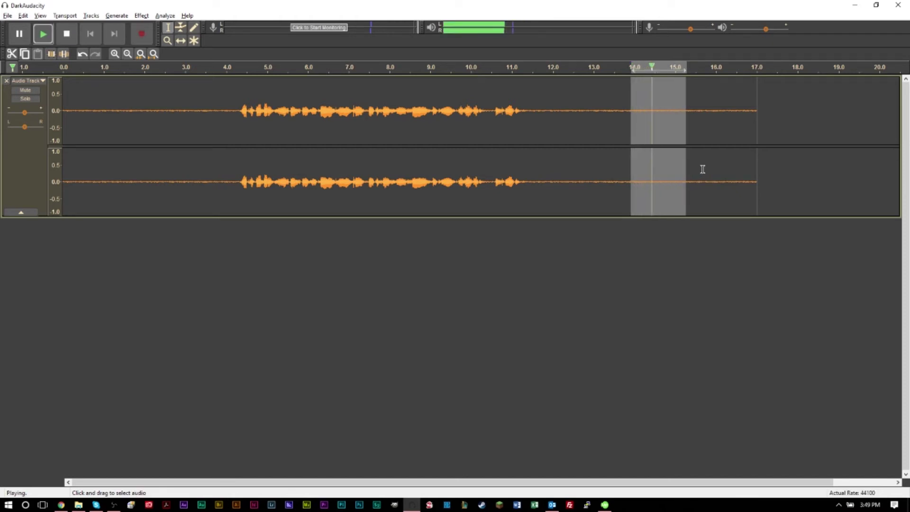
{"action": "left_click", "coordinate": [141, 16]}
{"action": "left_click", "coordinate": [195, 200]}
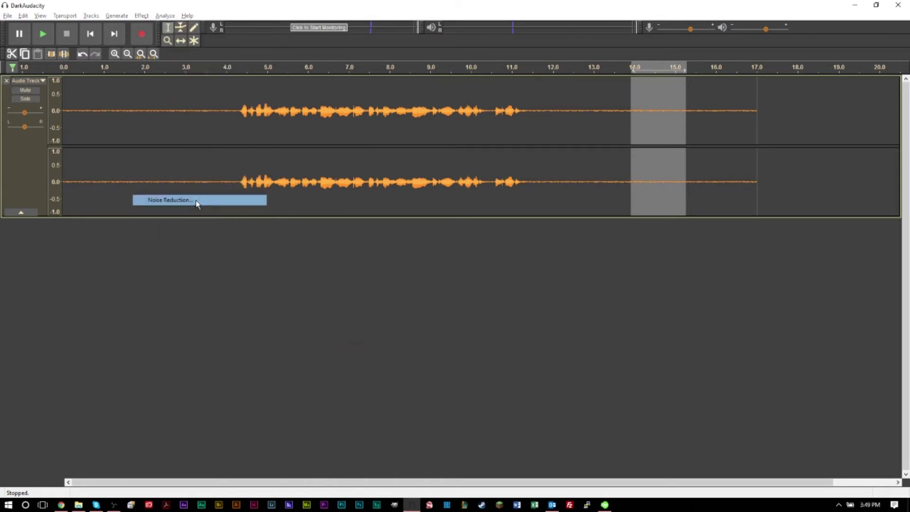
{"action": "left_click", "coordinate": [454, 204]}
- Apply Noise Reduction at 20 dB, sensitivity 5.00, smoothing 2 to the whole track
{"action": "key", "text": "ctrl+a"}
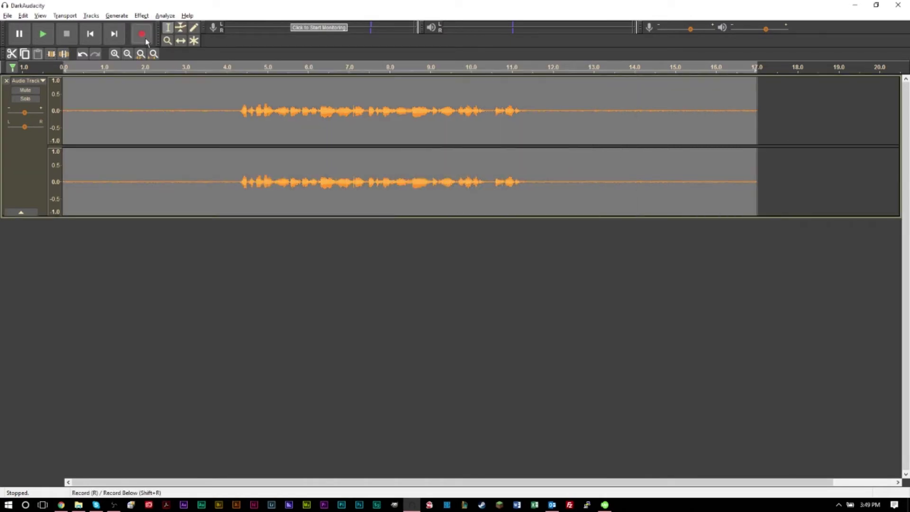
{"action": "left_click", "coordinate": [141, 15]}
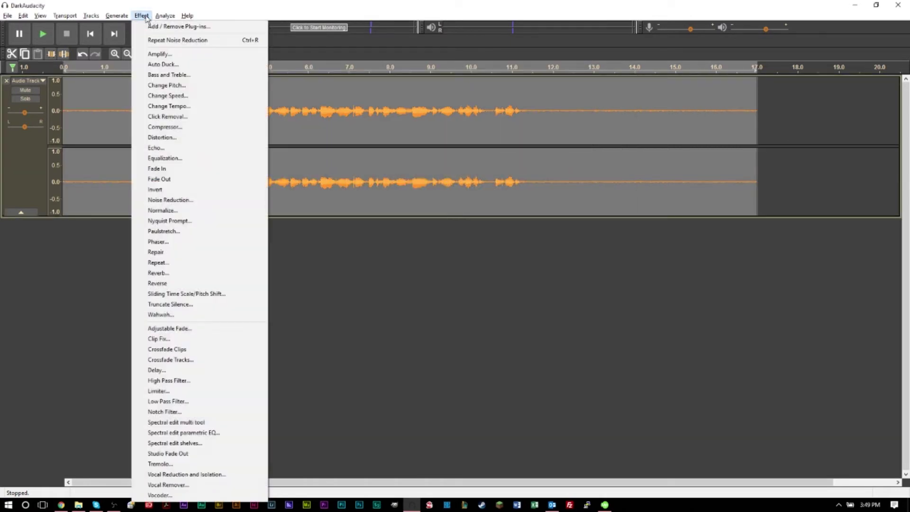
{"action": "left_click", "coordinate": [212, 200]}
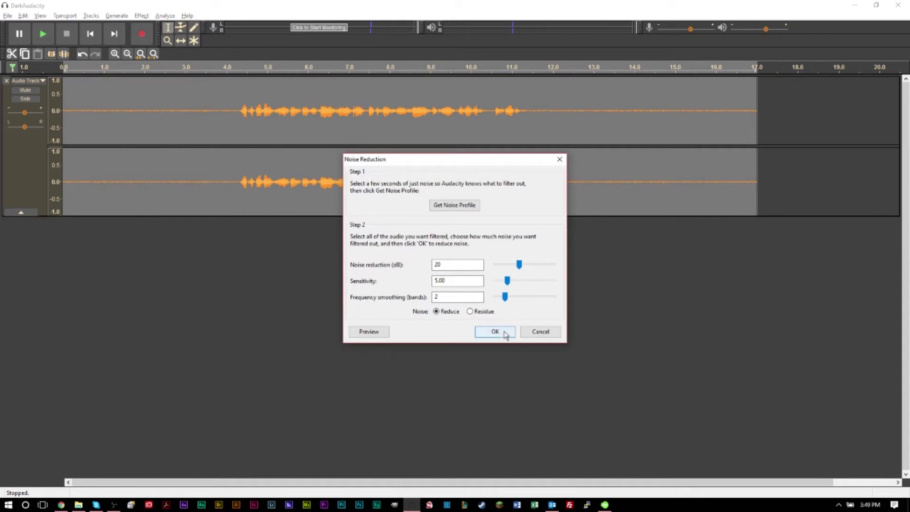
{"action": "left_click", "coordinate": [504, 331]}
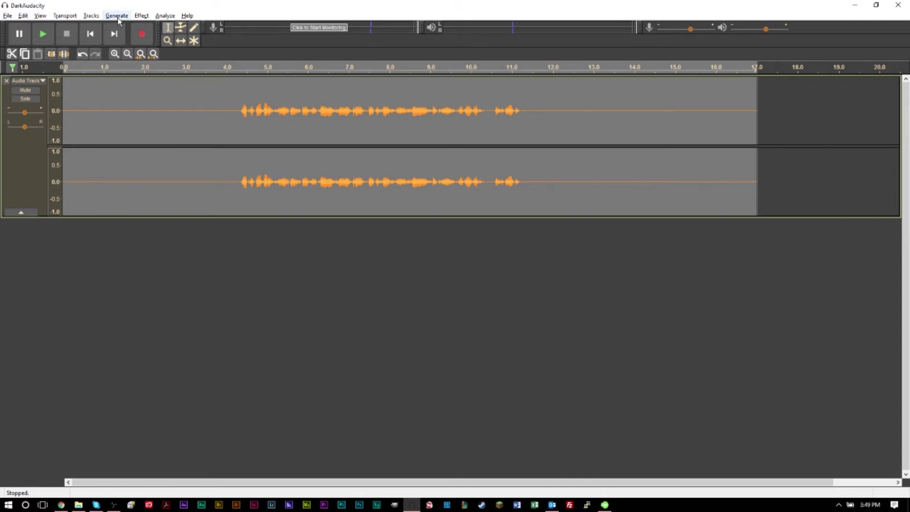
- Open Equalization with a flat 0 dB curve, trying Graphic sliders before returning to Draw mode
{"action": "left_click", "coordinate": [148, 18]}
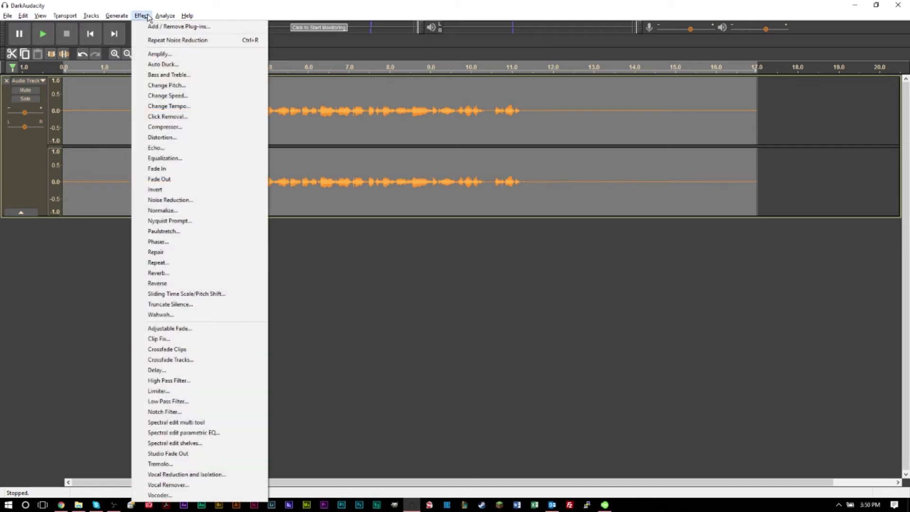
{"action": "left_click", "coordinate": [198, 158]}
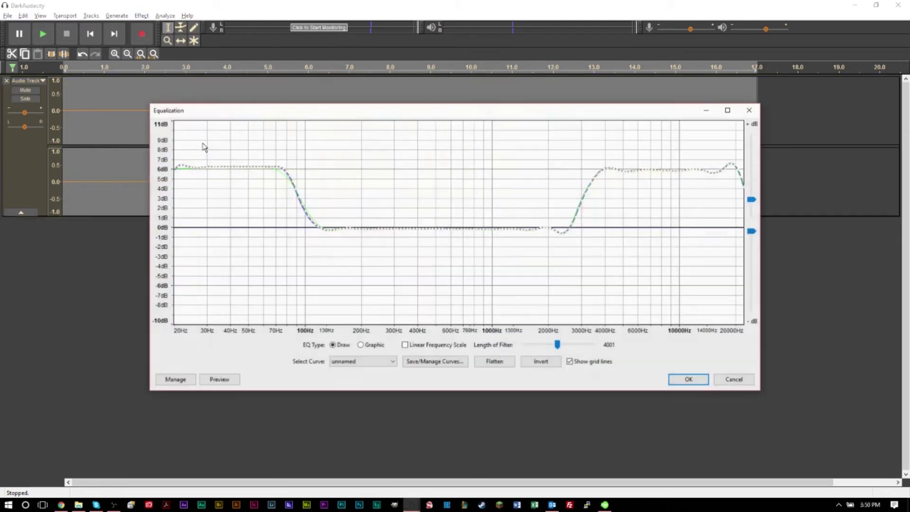
{"action": "left_click", "coordinate": [497, 363]}
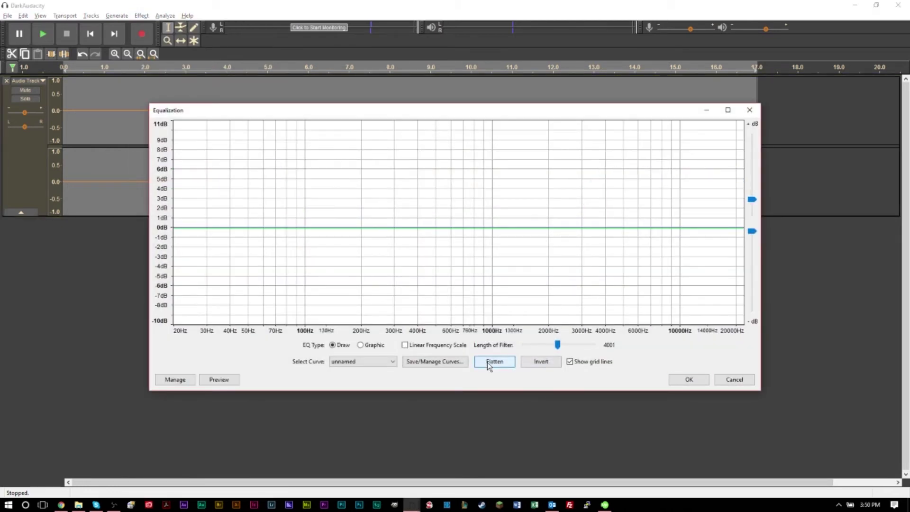
{"action": "left_click", "coordinate": [362, 347]}
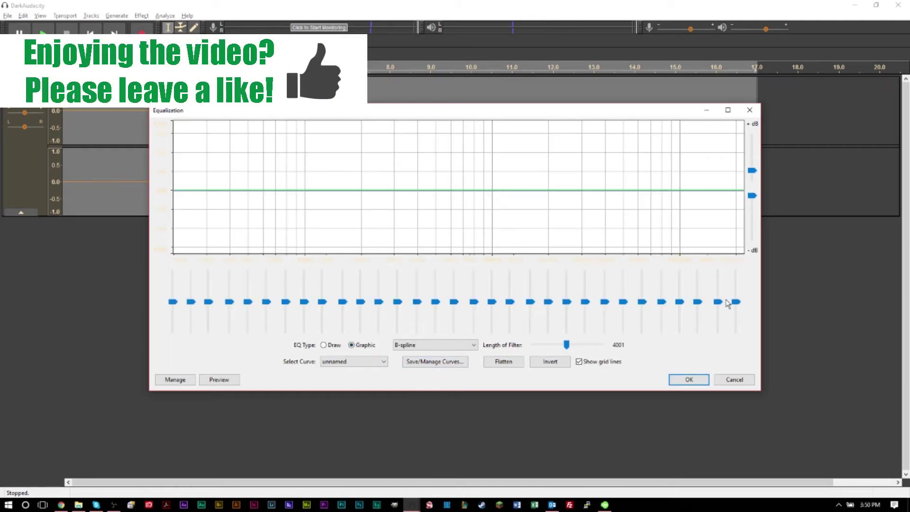
{"action": "left_click_drag", "start_coordinate": [719, 307], "coordinate": [680, 297]}
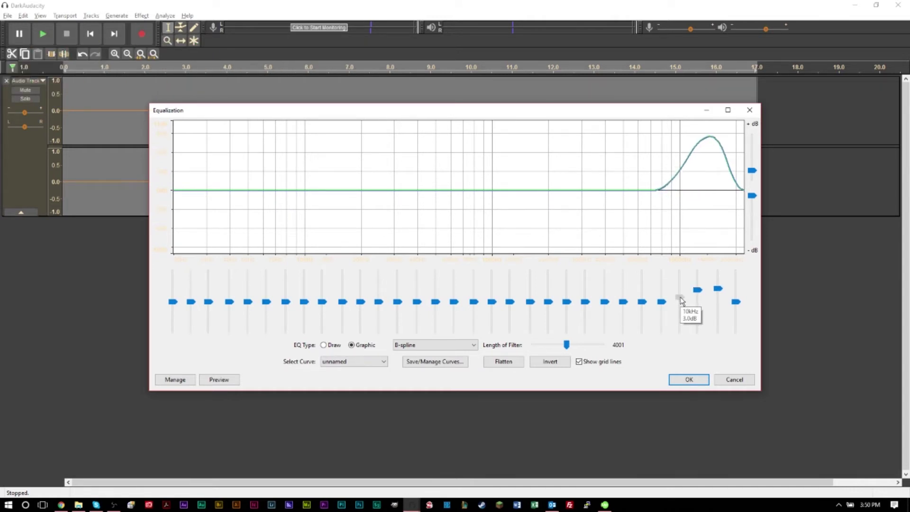
{"action": "left_click", "coordinate": [509, 363]}
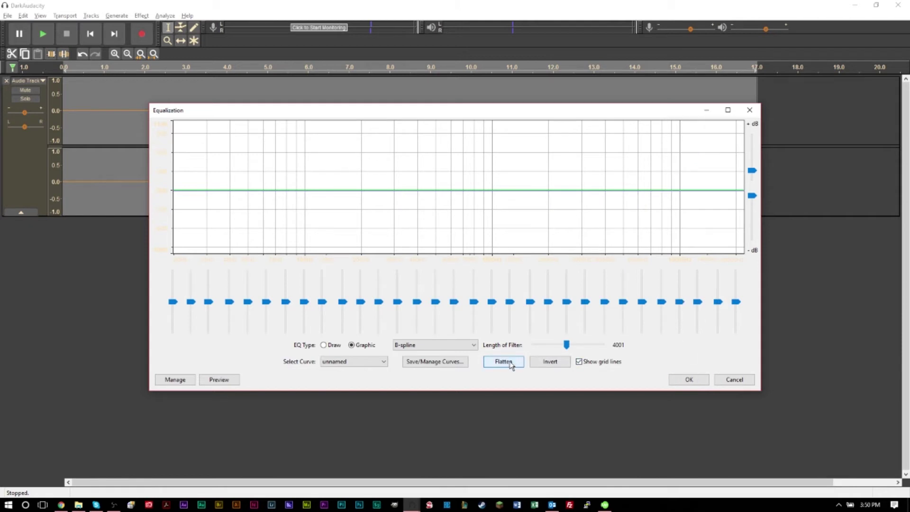
{"action": "left_click", "coordinate": [330, 346]}
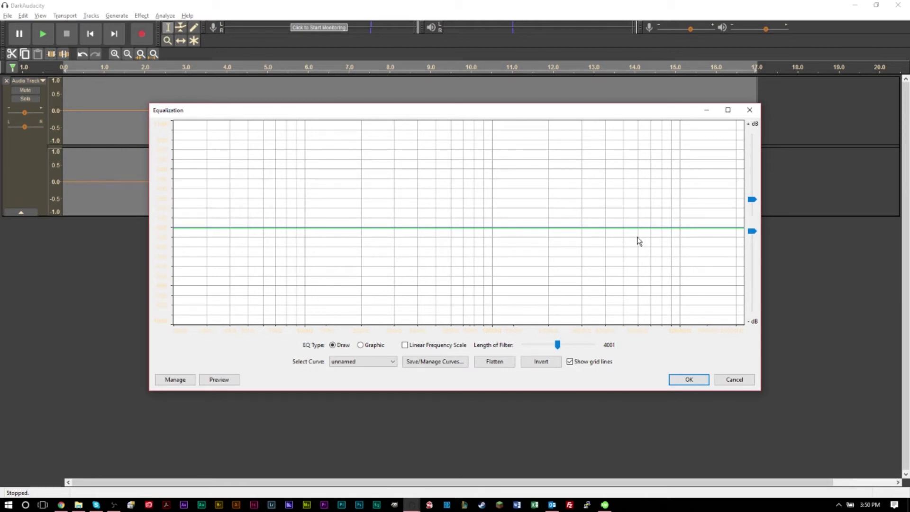
- Apply an EQ curve boosting above ~2.5 kHz and below ~100 Hz, midrange flat
{"action": "left_click_drag", "start_coordinate": [754, 200], "coordinate": [755, 198]}
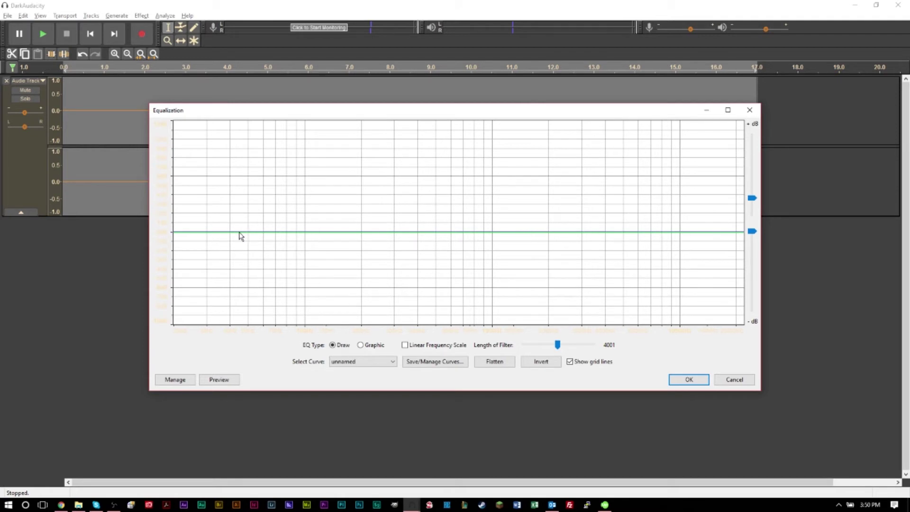
{"action": "key", "text": "Tab"}
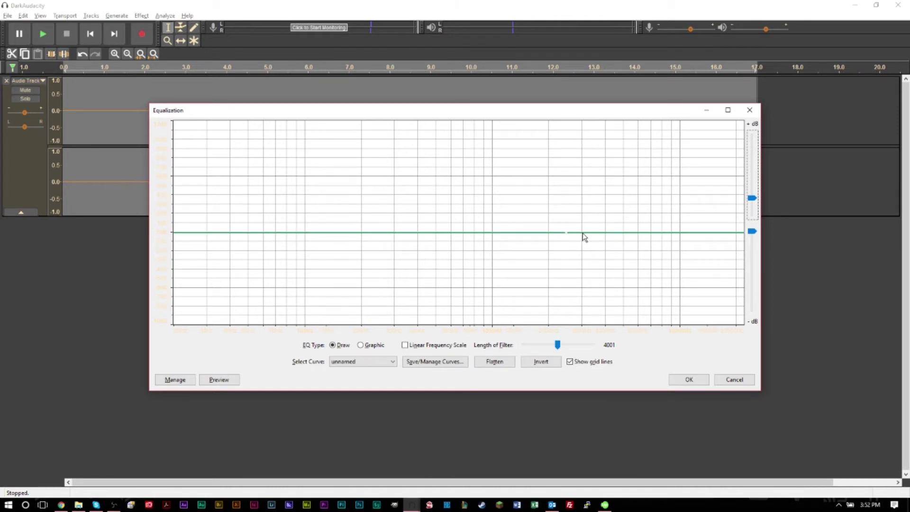
{"action": "left_click_drag", "start_coordinate": [583, 233], "coordinate": [581, 175]}
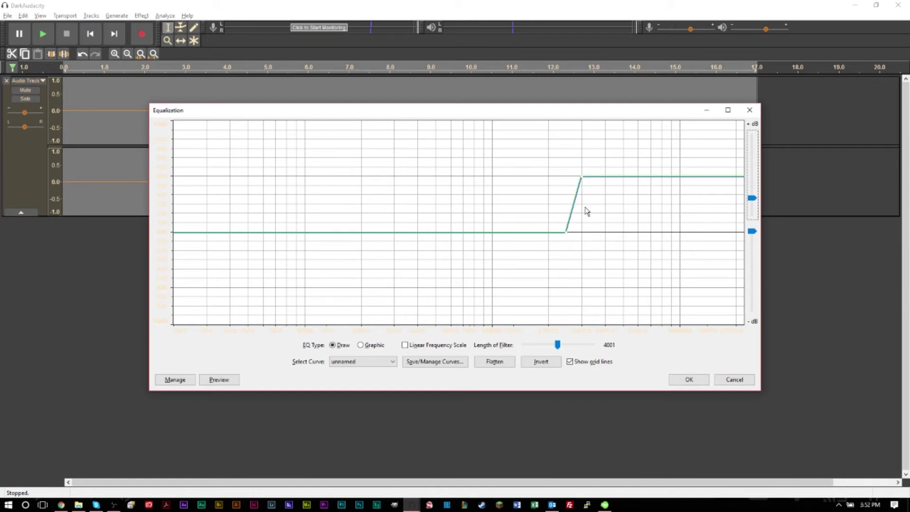
{"action": "left_click", "coordinate": [312, 234]}
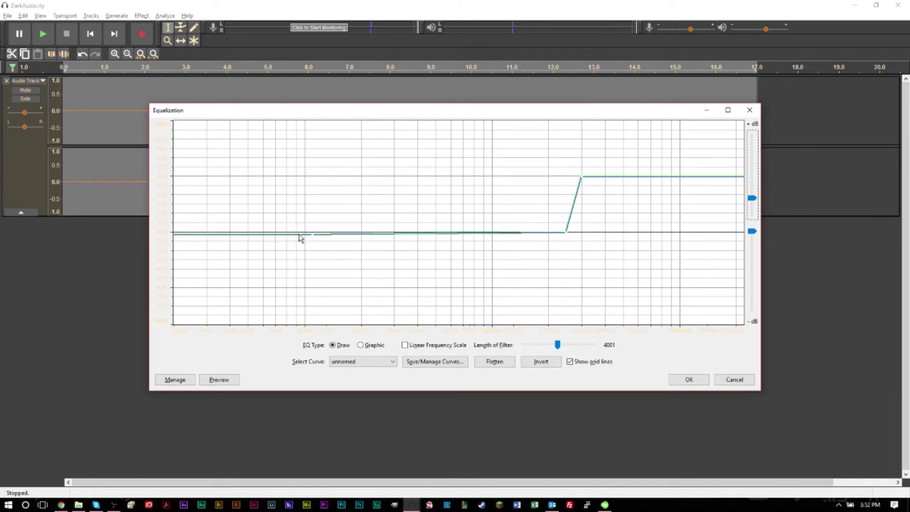
{"action": "left_click_drag", "start_coordinate": [300, 237], "coordinate": [286, 190]}
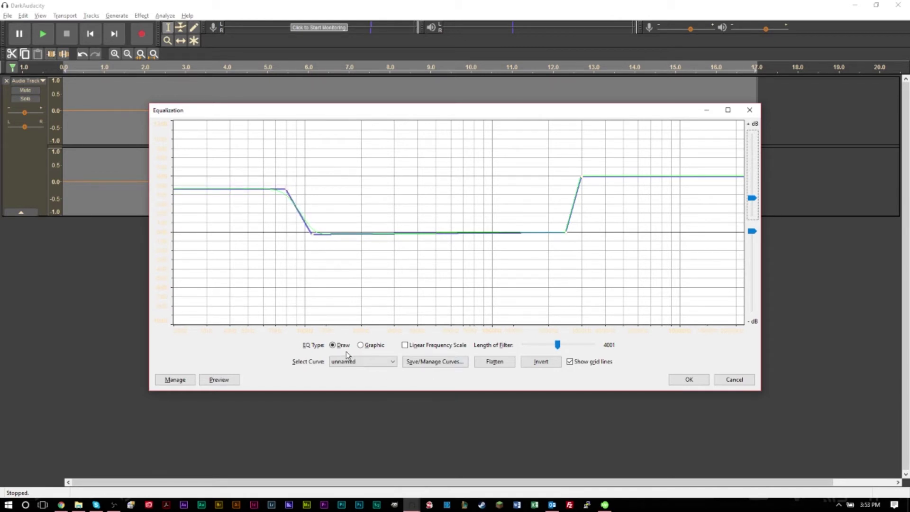
{"action": "left_click", "coordinate": [362, 345]}
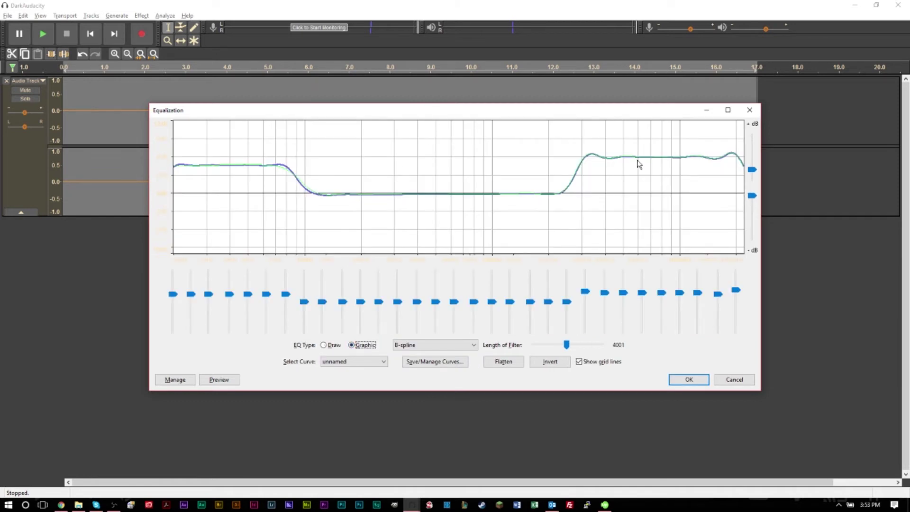
{"action": "left_click", "coordinate": [686, 379]}
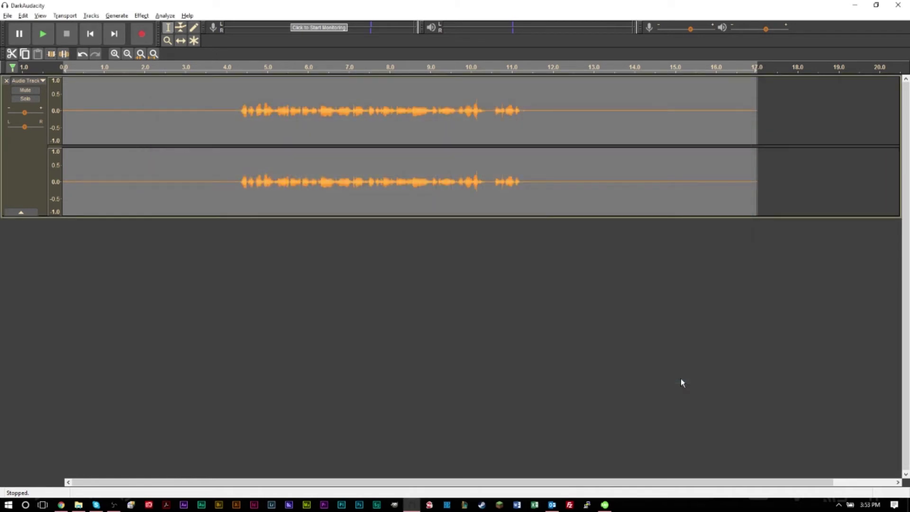
- Amplify the track by 9.443 dB to a 0.0 dB peak
{"action": "left_click", "coordinate": [142, 15]}
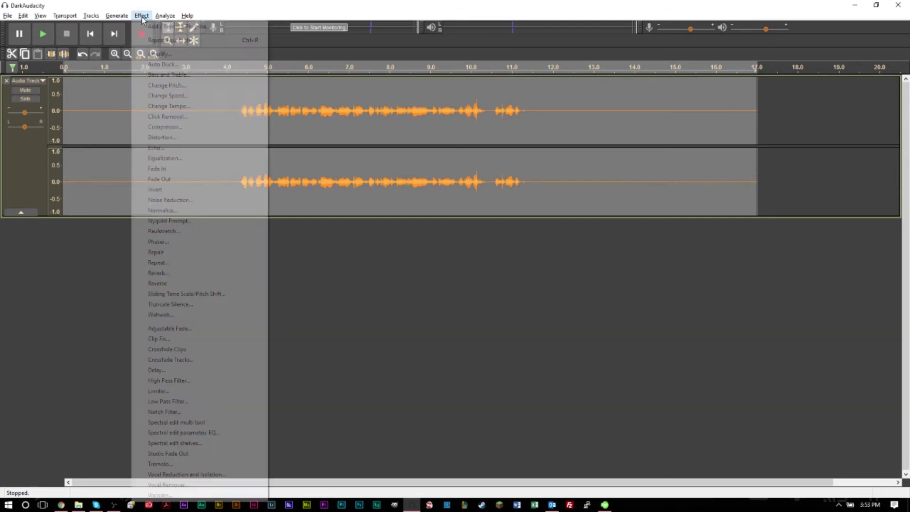
{"action": "left_click", "coordinate": [164, 56]}
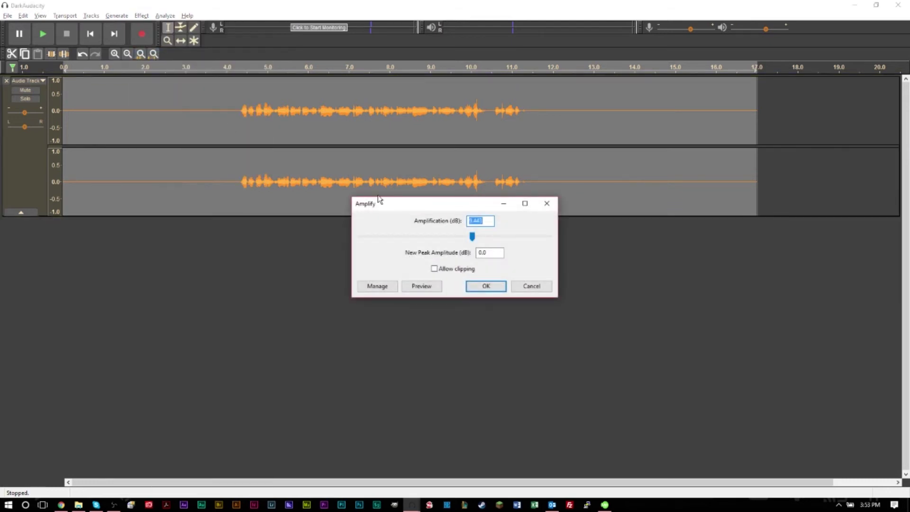
{"action": "double_click", "coordinate": [493, 254]}
{"action": "left_click", "coordinate": [486, 285]}
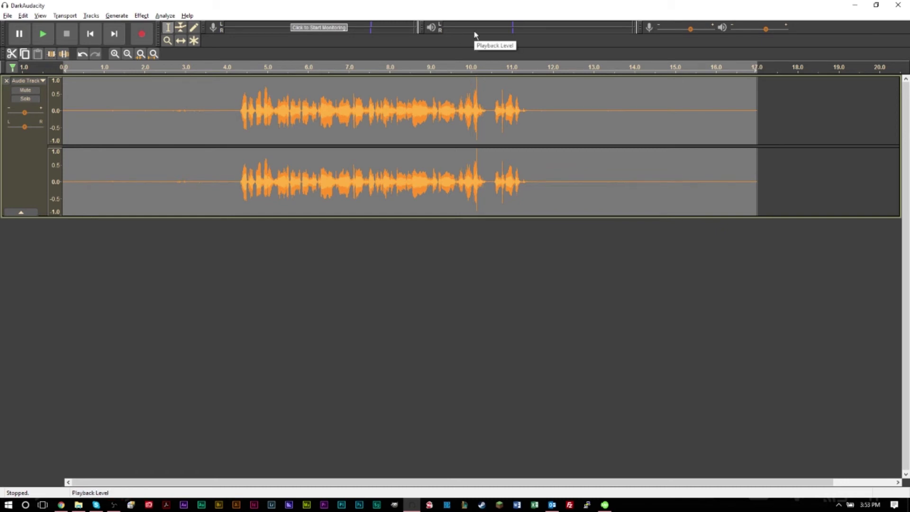
{"action": "left_click", "coordinate": [145, 18]}
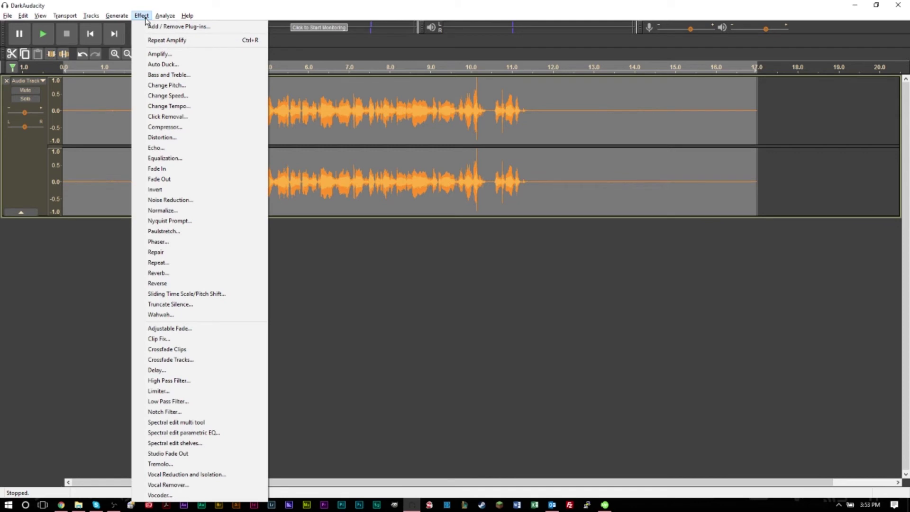
- Apply Compressor at 5:1 ratio, -30 dB threshold, -50 dB noise floor, with make-up gain
{"action": "left_click", "coordinate": [176, 126]}
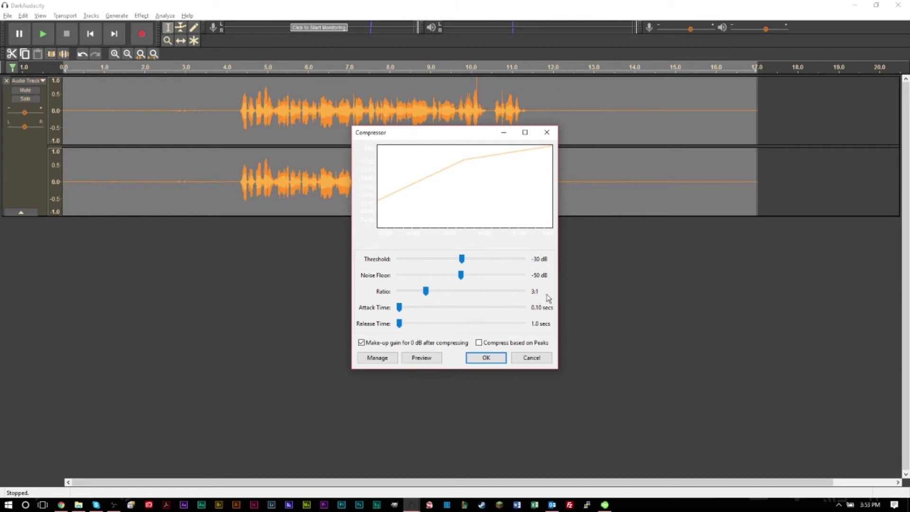
{"action": "left_click_drag", "start_coordinate": [427, 291], "coordinate": [453, 292]}
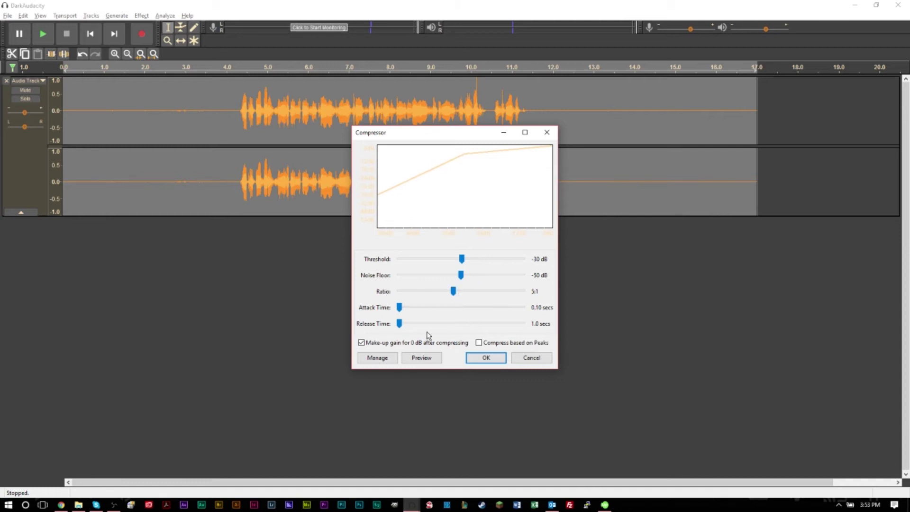
{"action": "left_click", "coordinate": [489, 359]}
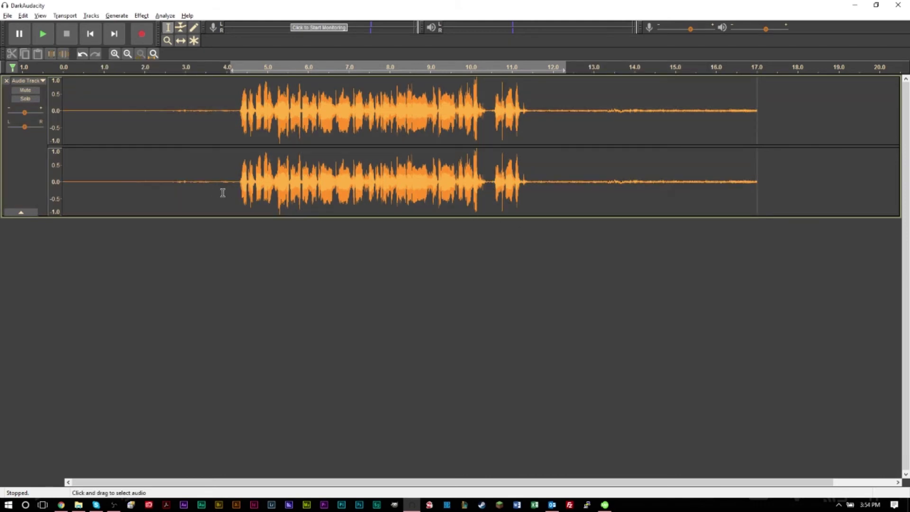
- Amplify the whole recording to a new peak amplitude of -1 dB, then deselect
{"action": "left_click_drag", "start_coordinate": [223, 190], "coordinate": [539, 196]}
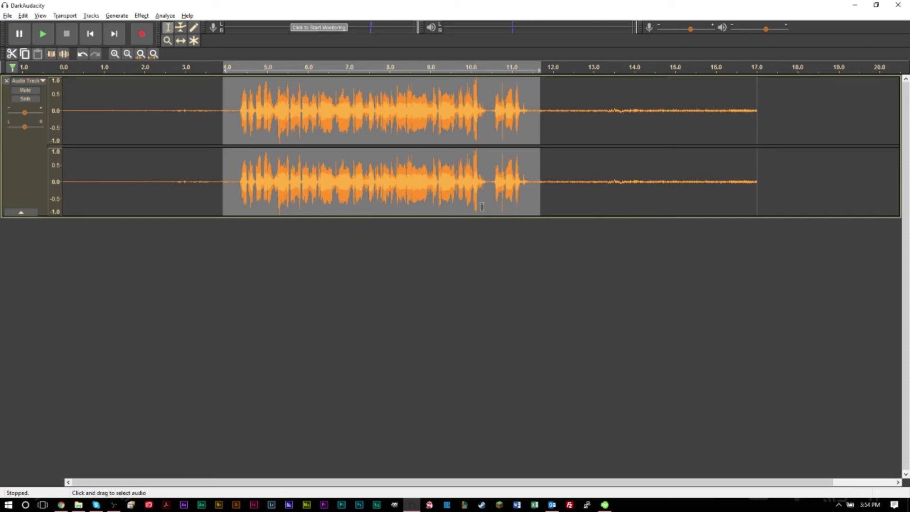
{"action": "left_click", "coordinate": [560, 169]}
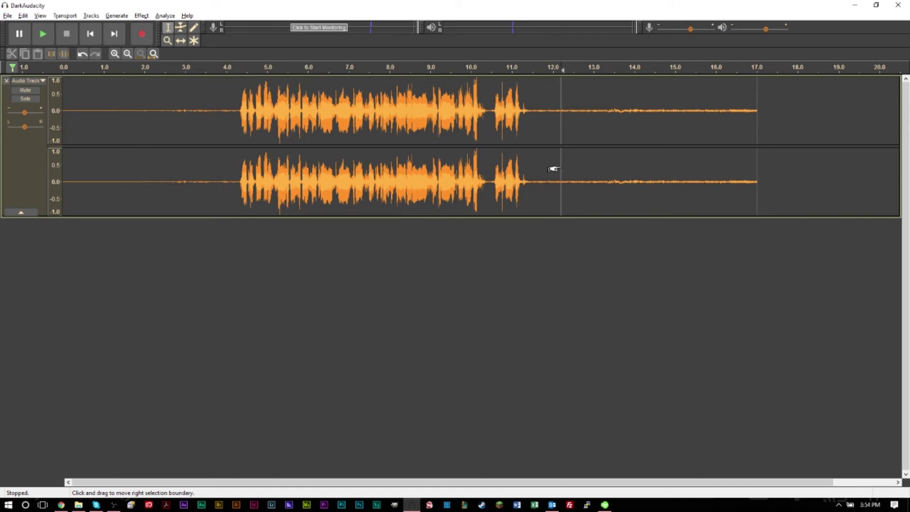
{"action": "key", "text": "ctrl+a"}
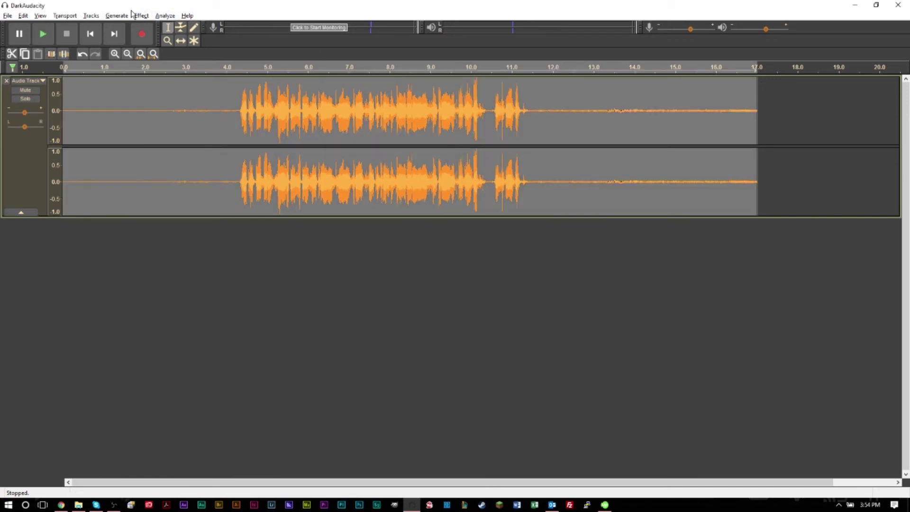
{"action": "left_click", "coordinate": [140, 16]}
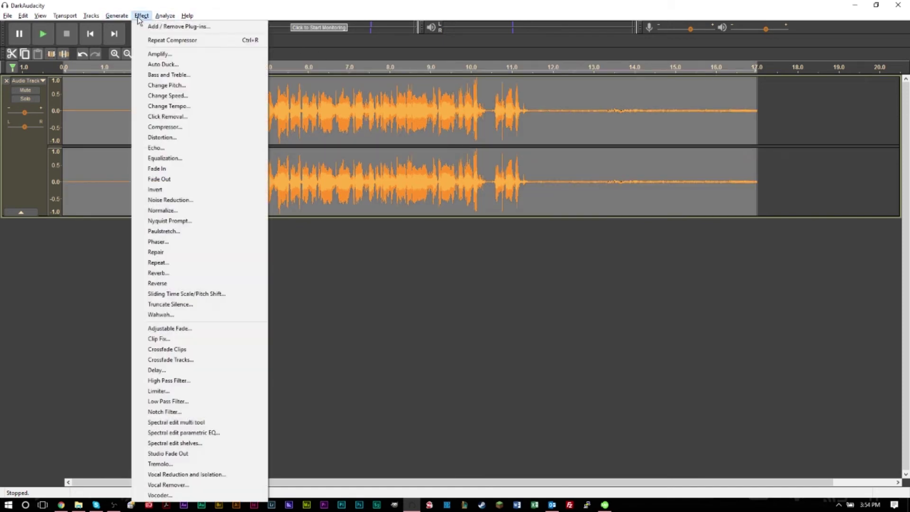
{"action": "left_click", "coordinate": [160, 53]}
{"action": "key", "text": "Tab"}
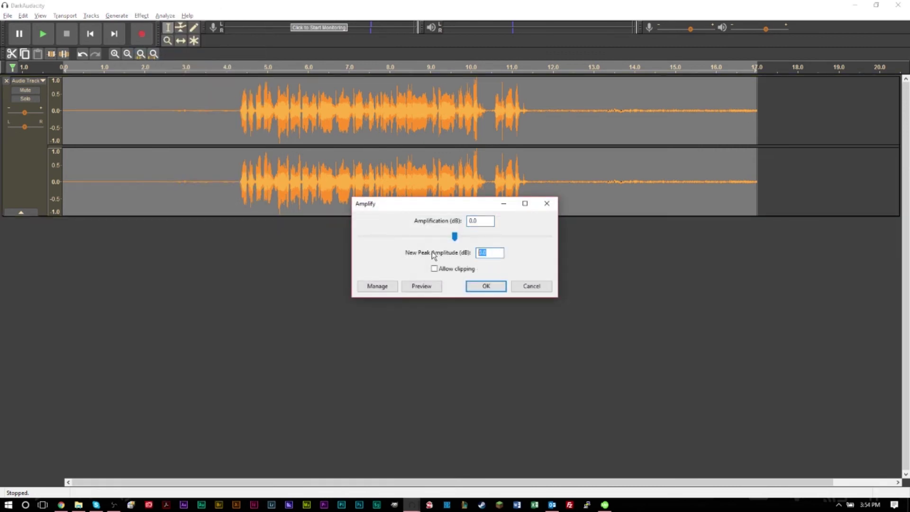
{"action": "key", "text": "BackSpace"}
{"action": "type", "text": "-1"}
{"action": "left_click", "coordinate": [493, 286]}
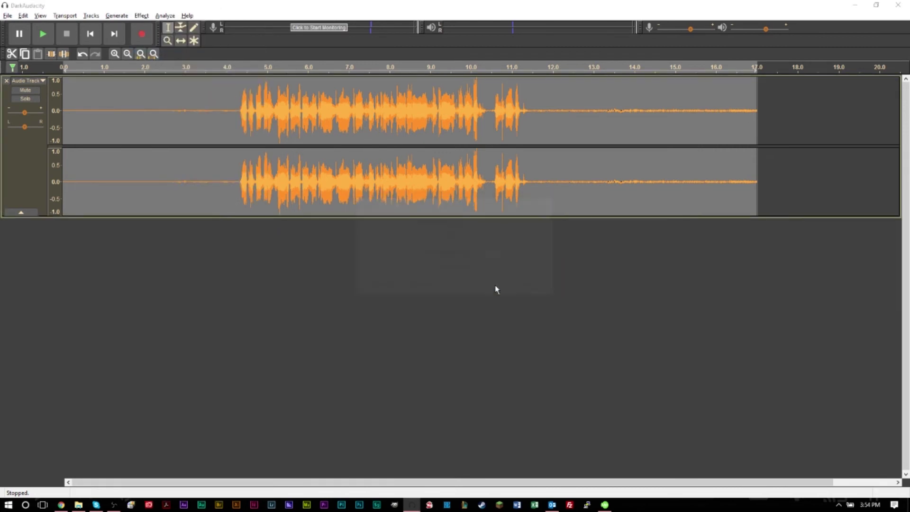
{"action": "left_click", "coordinate": [417, 265]}
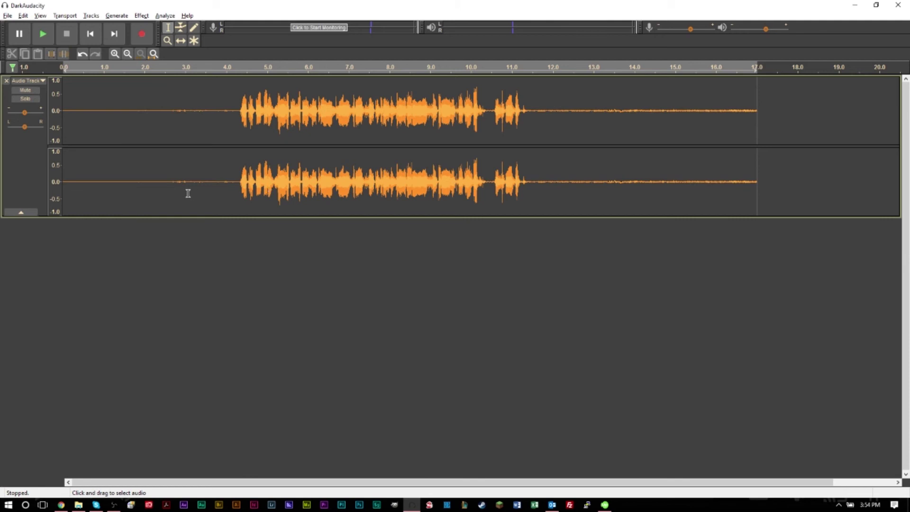
{"action": "left_click", "coordinate": [78, 187]}
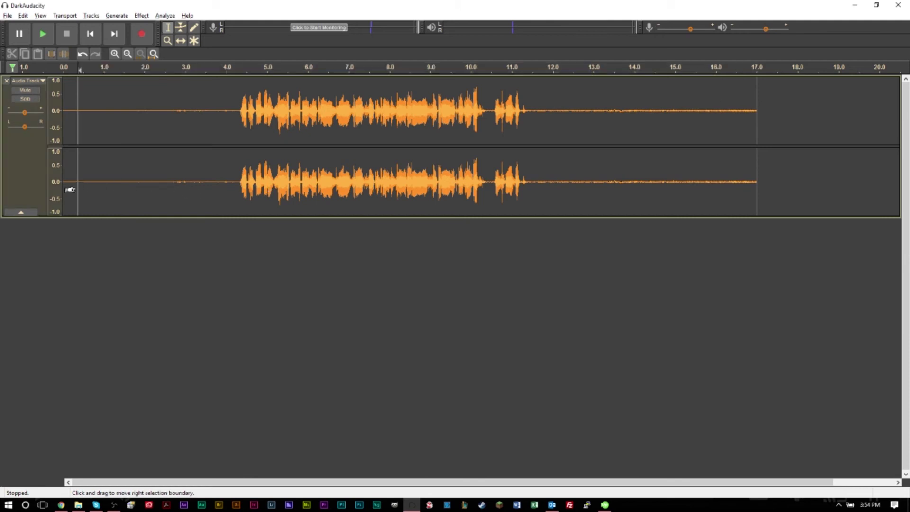
{"action": "key", "text": "space"}
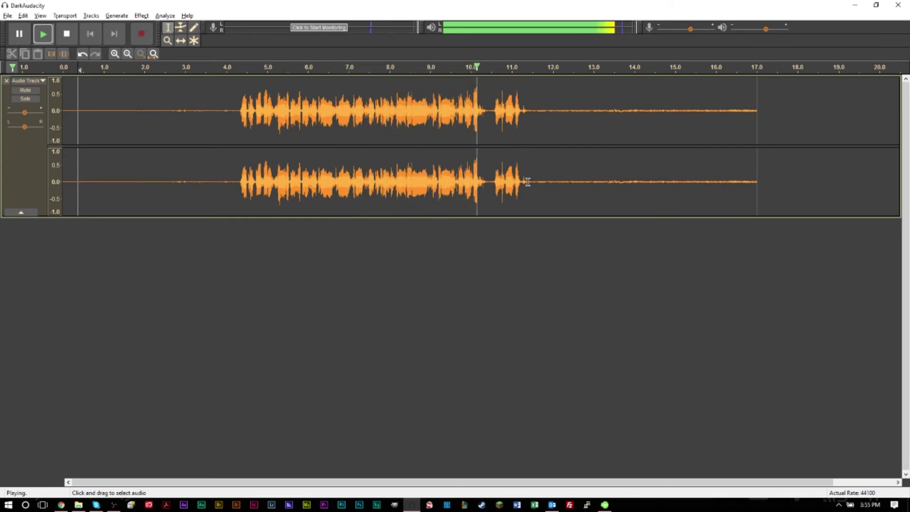
{"action": "key", "text": "space"}
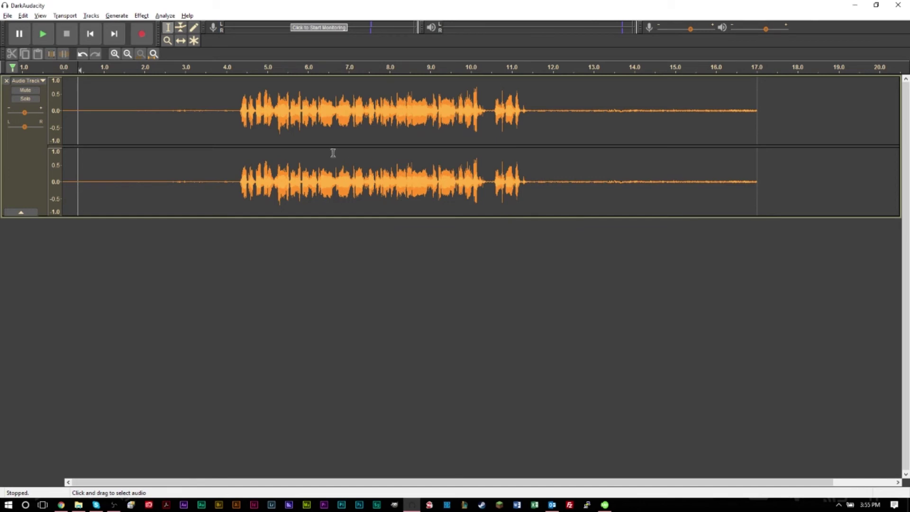
{"action": "left_click_drag", "start_coordinate": [96, 159], "coordinate": [225, 172]}
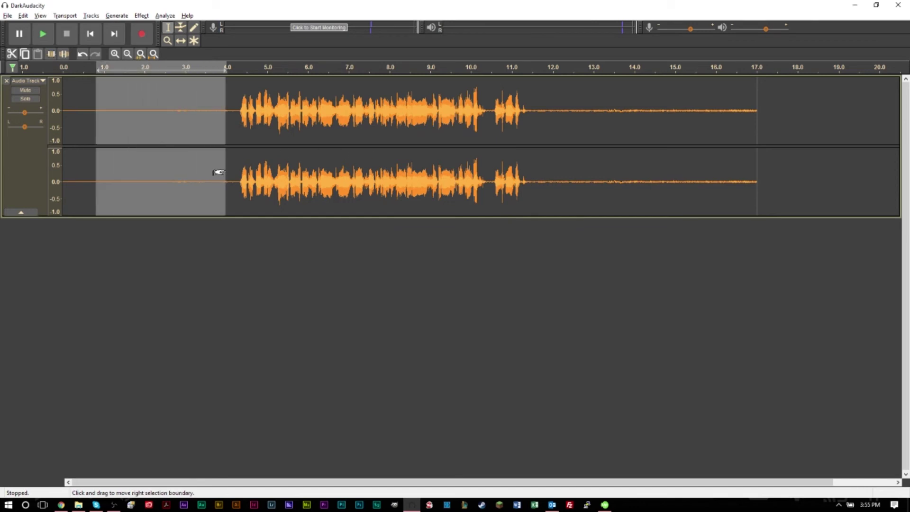
{"action": "left_click", "coordinate": [219, 172]}
{"action": "left_click_drag", "start_coordinate": [172, 189], "coordinate": [192, 195]}
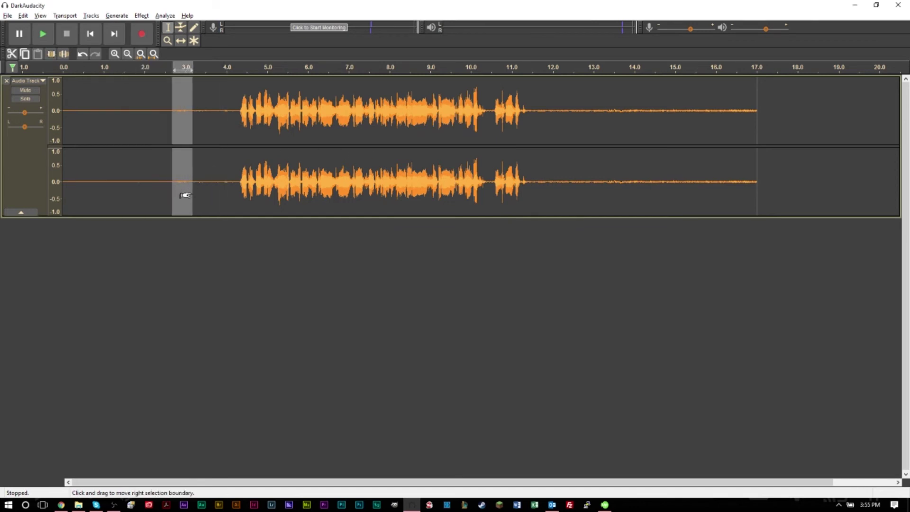
{"action": "left_click", "coordinate": [198, 195]}
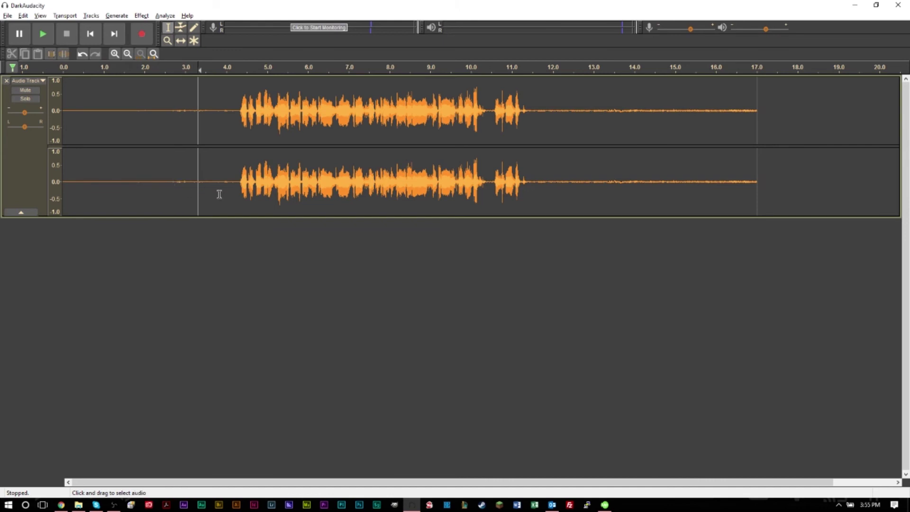
{"action": "left_click_drag", "start_coordinate": [118, 191], "coordinate": [529, 213]}
{"action": "left_click", "coordinate": [309, 238]}
{"action": "left_click", "coordinate": [535, 214]}
- Select all of the processed audio and undo the top track back to the original recording
{"action": "key", "text": "ctrl+a"}
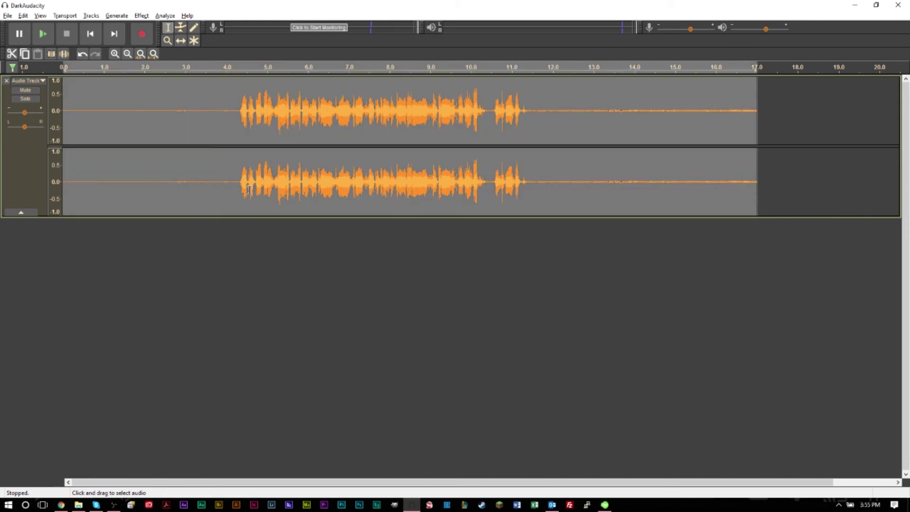
{"action": "key", "text": "ctrl+z"}
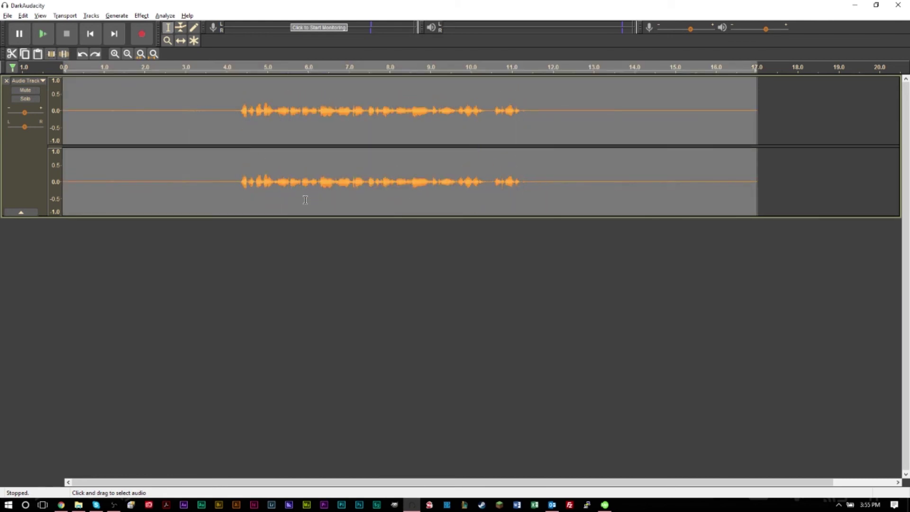
{"action": "key", "text": "ctrl+z"}
{"action": "key", "text": "ctrl+y"}
{"action": "left_click", "coordinate": [327, 292]}
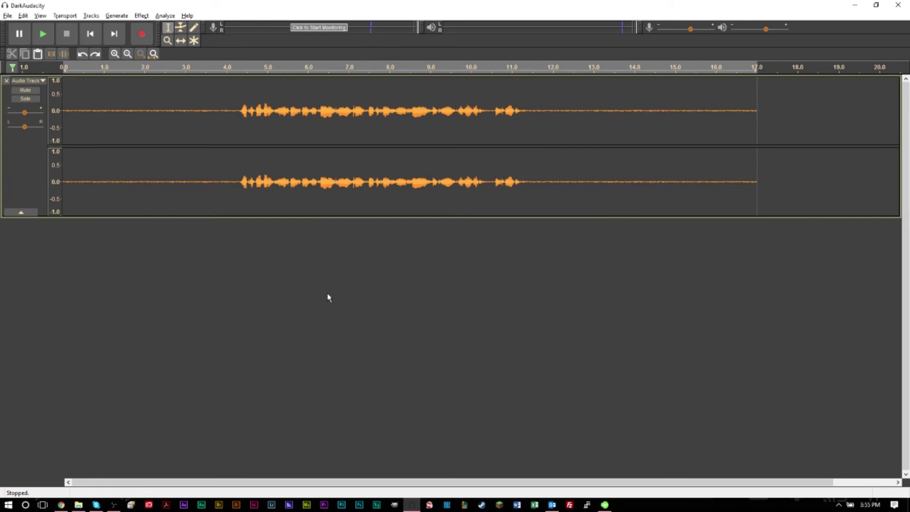
- Paste the processed audio into a new stereo track below, and solo the original track
{"action": "left_click", "coordinate": [90, 17]}
{"action": "mouse_move", "coordinate": [108, 26]}
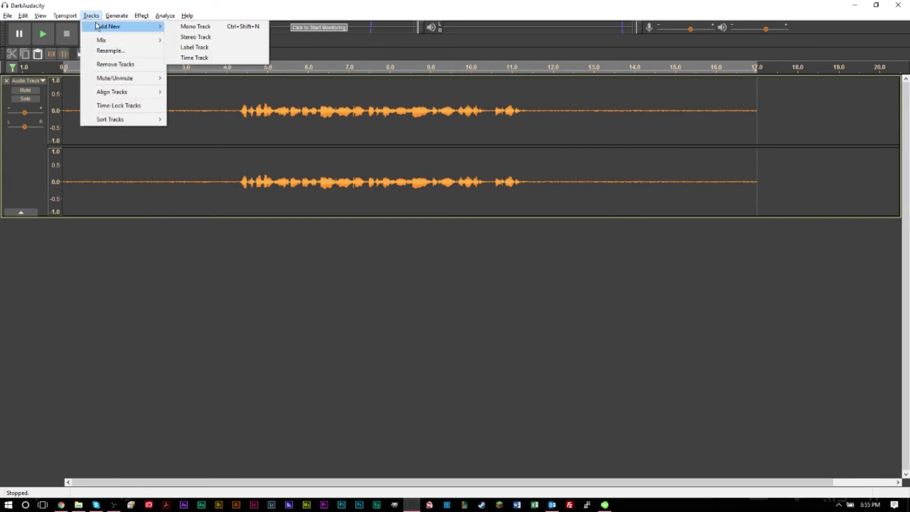
{"action": "left_click", "coordinate": [222, 37]}
{"action": "key", "text": "ctrl+v"}
{"action": "left_click", "coordinate": [603, 313]}
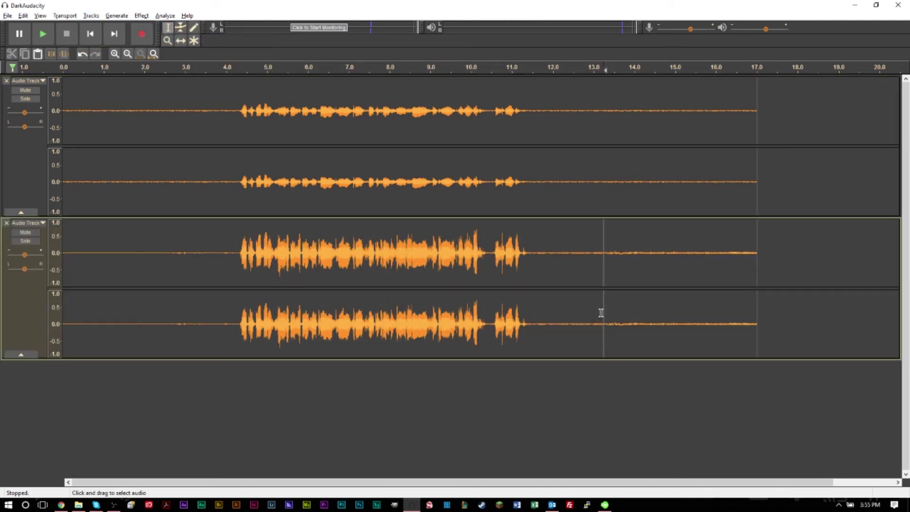
{"action": "left_click_drag", "start_coordinate": [240, 266], "coordinate": [426, 267]}
{"action": "left_click", "coordinate": [569, 267]}
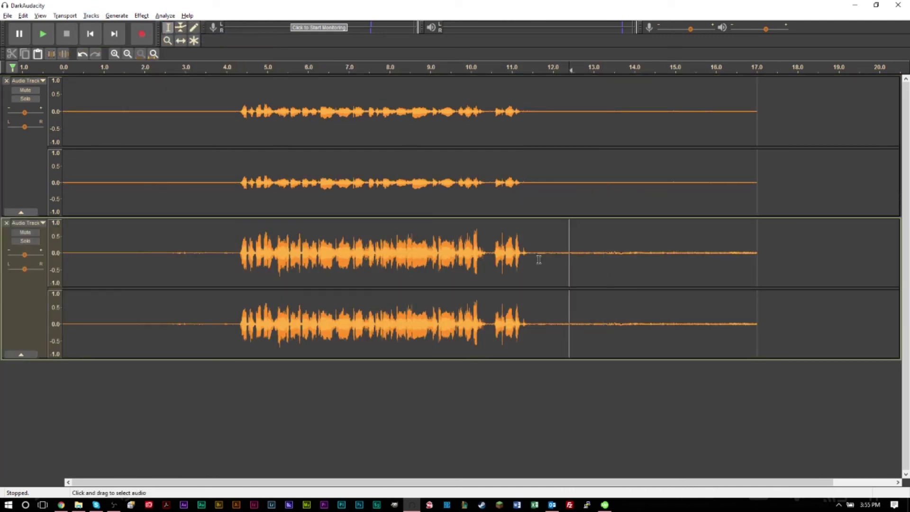
{"action": "left_click", "coordinate": [34, 99]}
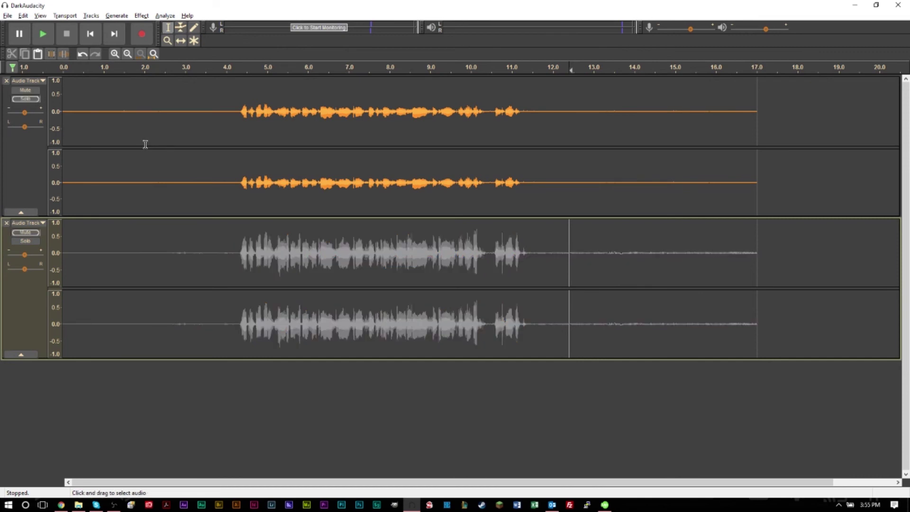
- Play the original from about 3.6 s, then solo and play the processed track from 3.8 s
{"action": "left_click", "coordinate": [210, 166]}
{"action": "key", "text": "space"}
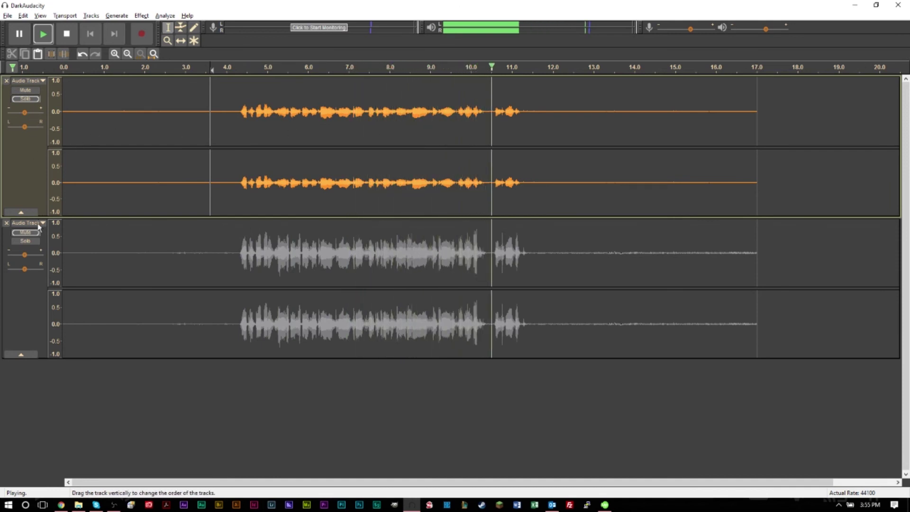
{"action": "left_click", "coordinate": [25, 241]}
{"action": "left_click", "coordinate": [219, 249]}
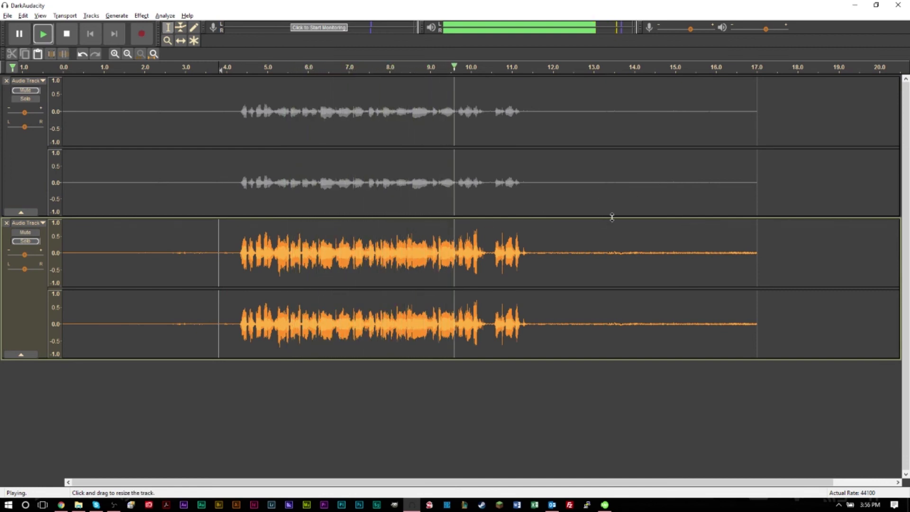
{"action": "key", "text": "space"}
{"action": "left_click", "coordinate": [178, 182]}
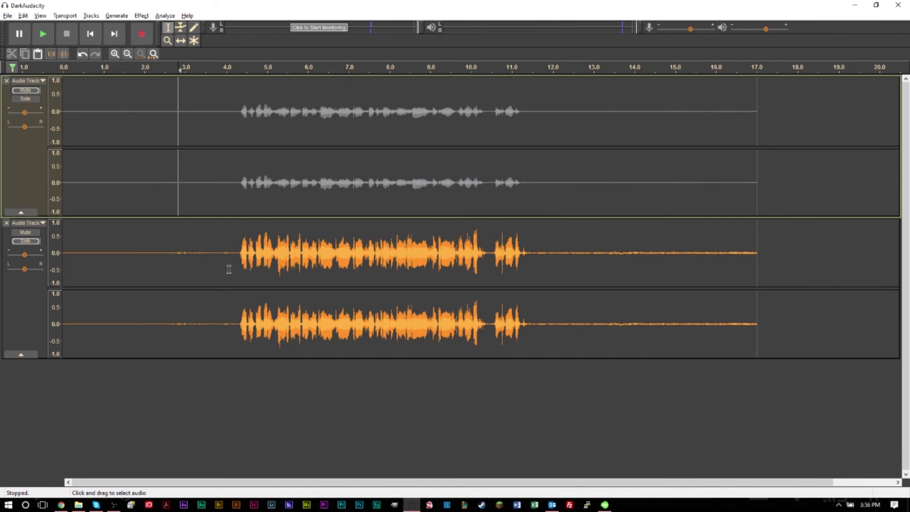
{"action": "left_click_drag", "start_coordinate": [228, 269], "coordinate": [569, 270]}
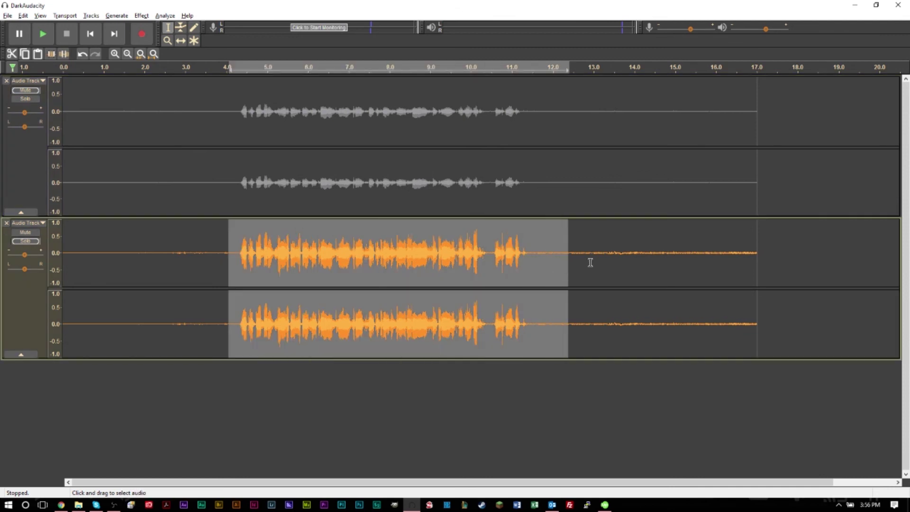
{"action": "left_click", "coordinate": [591, 261]}
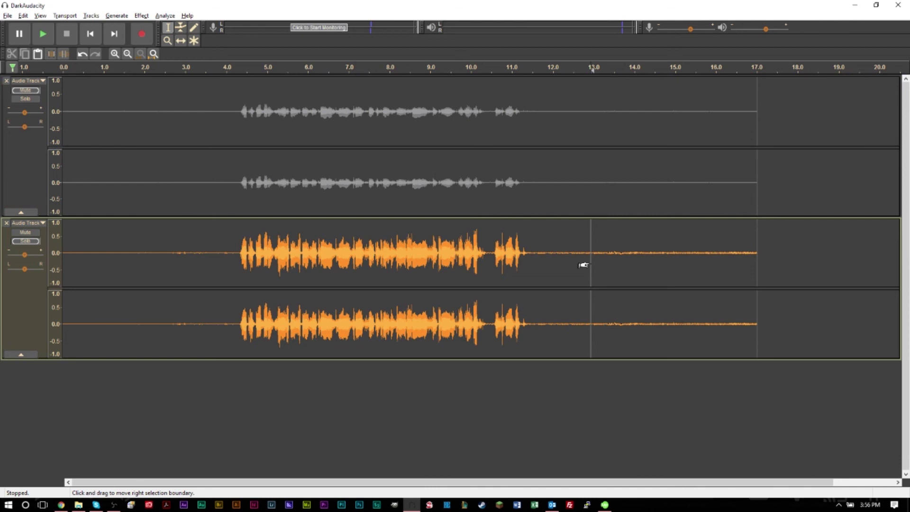
{"action": "left_click", "coordinate": [568, 277]}
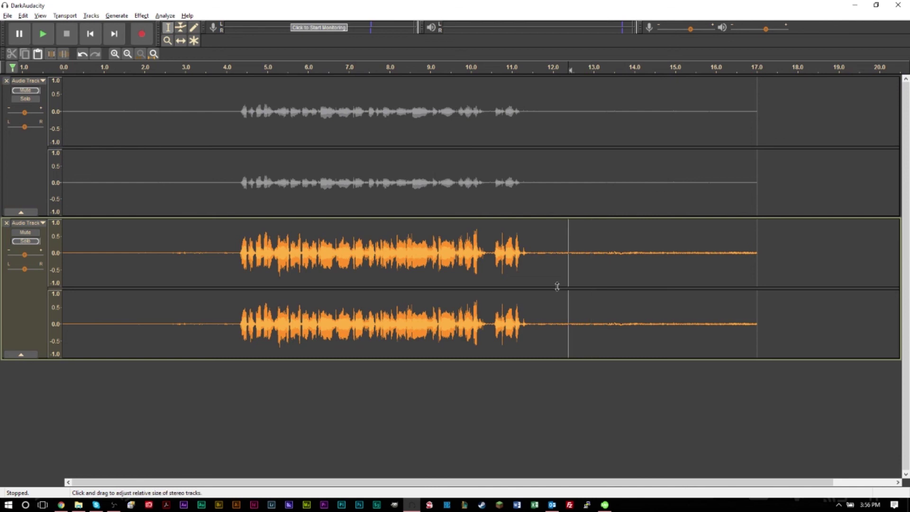